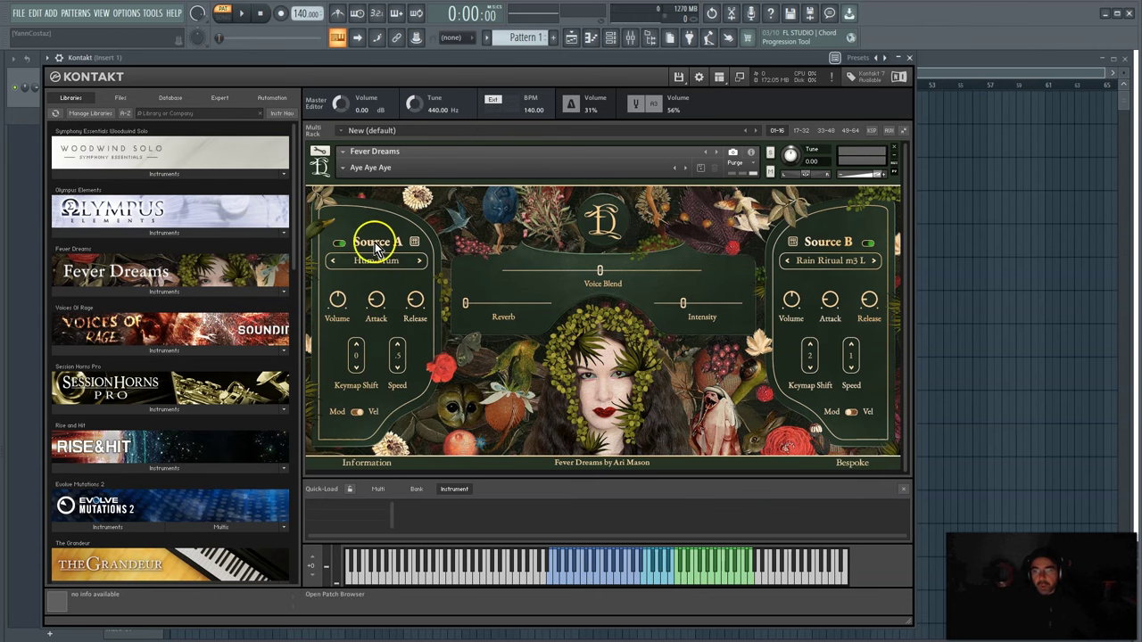
- Switch Source A and Source B off and back on one at a time, and play a note in each source's key range
left_click(340, 244)
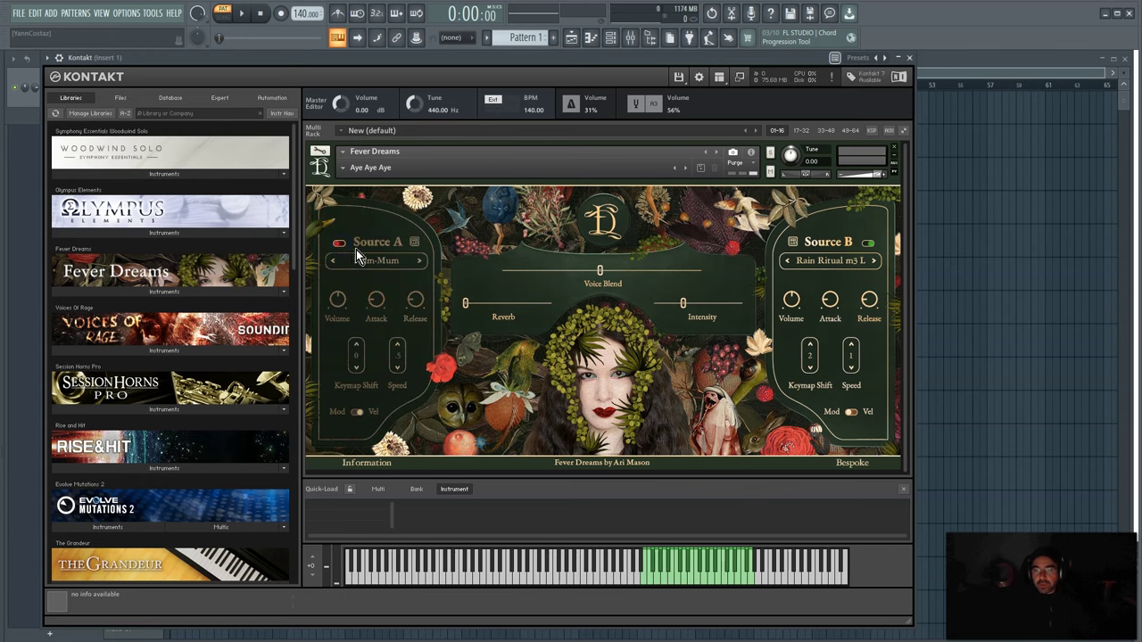
left_click(340, 244)
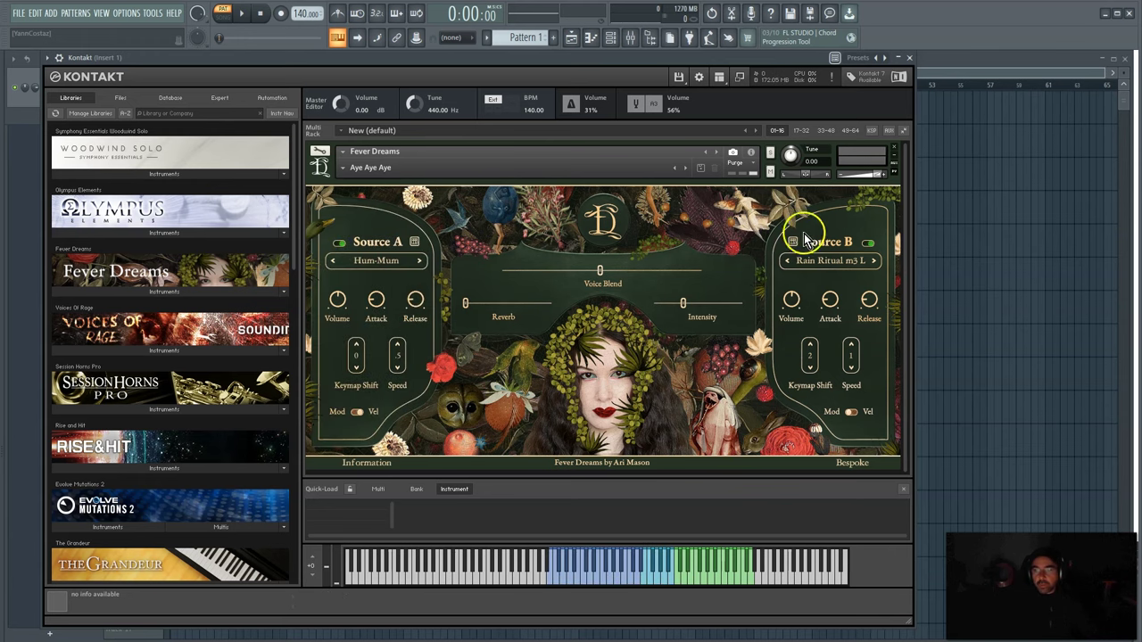
left_click(868, 244)
left_click(868, 244)
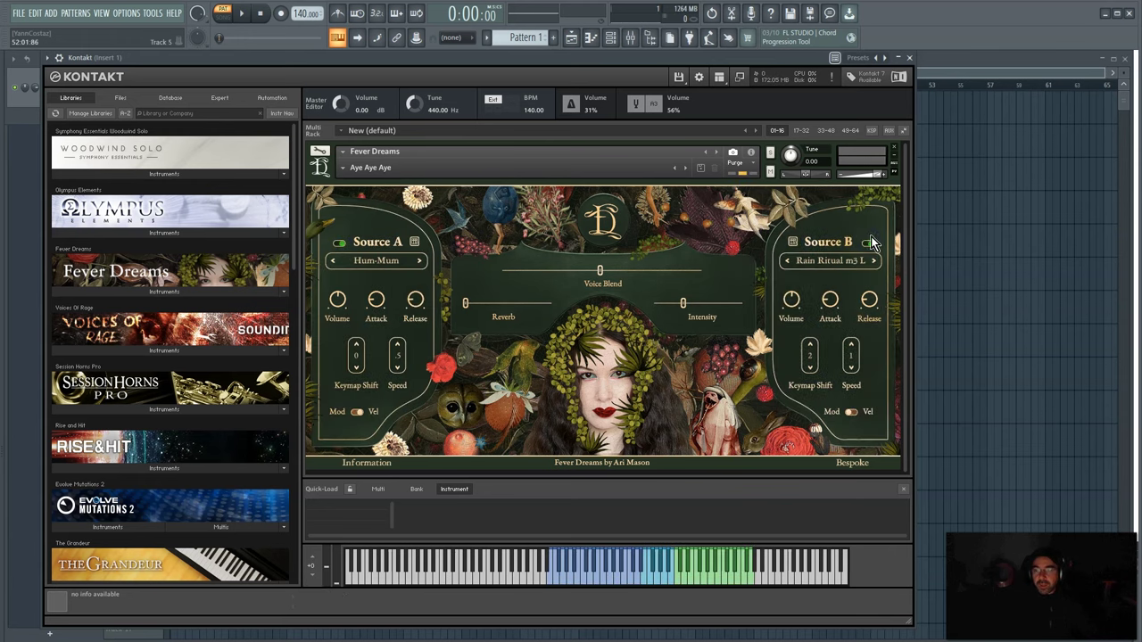
left_click(614, 578)
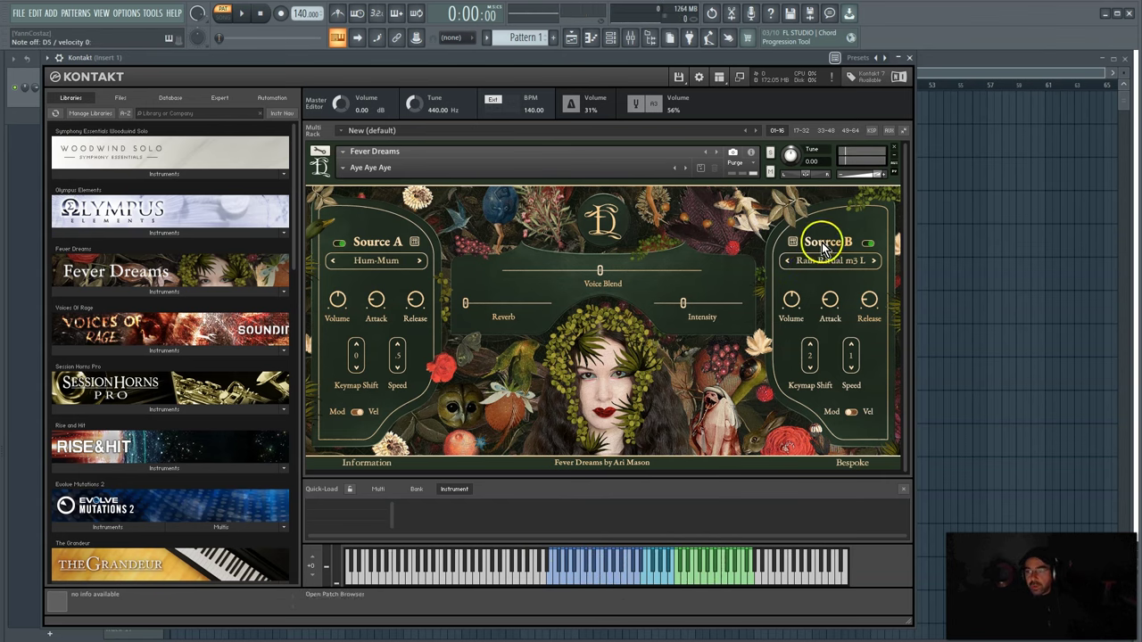
left_click(741, 575)
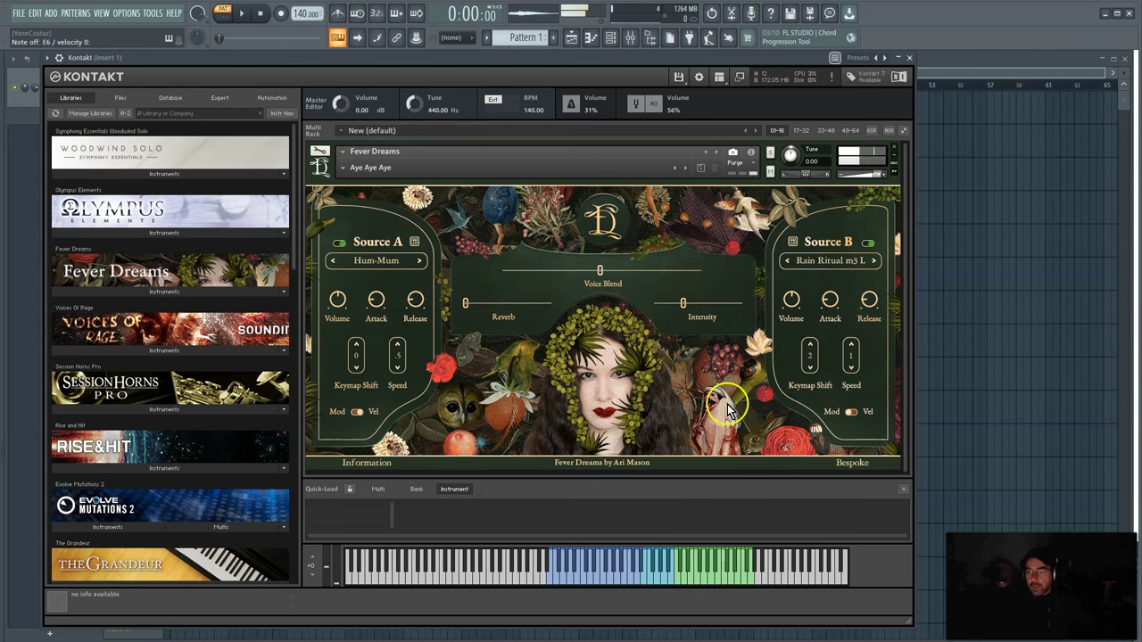
- Shift the Voice Blend toward Source A and toward Source B, and return it to slightly past the middle
left_click(606, 286)
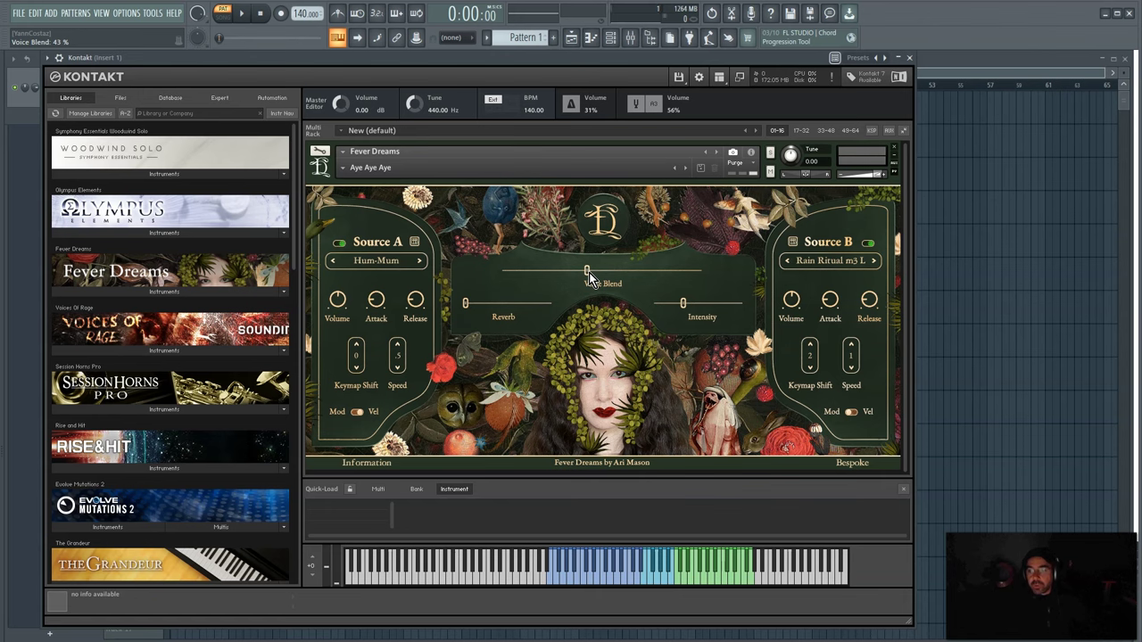
left_click_drag(587, 271, 533, 276)
left_click(360, 268)
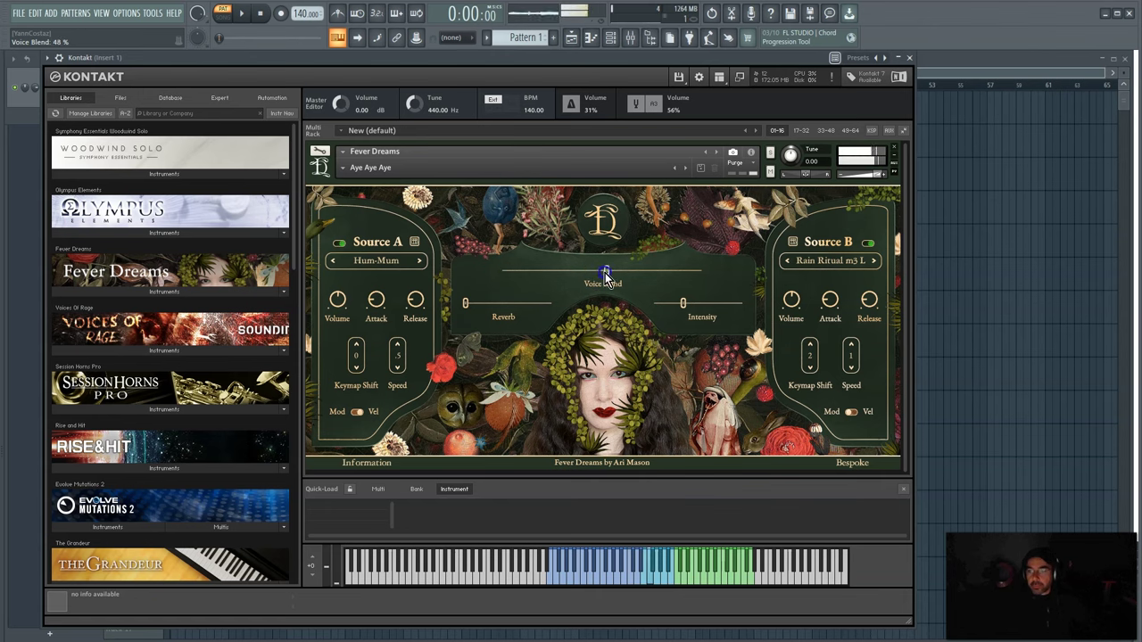
left_click(829, 241)
left_click_drag(702, 277, 622, 303)
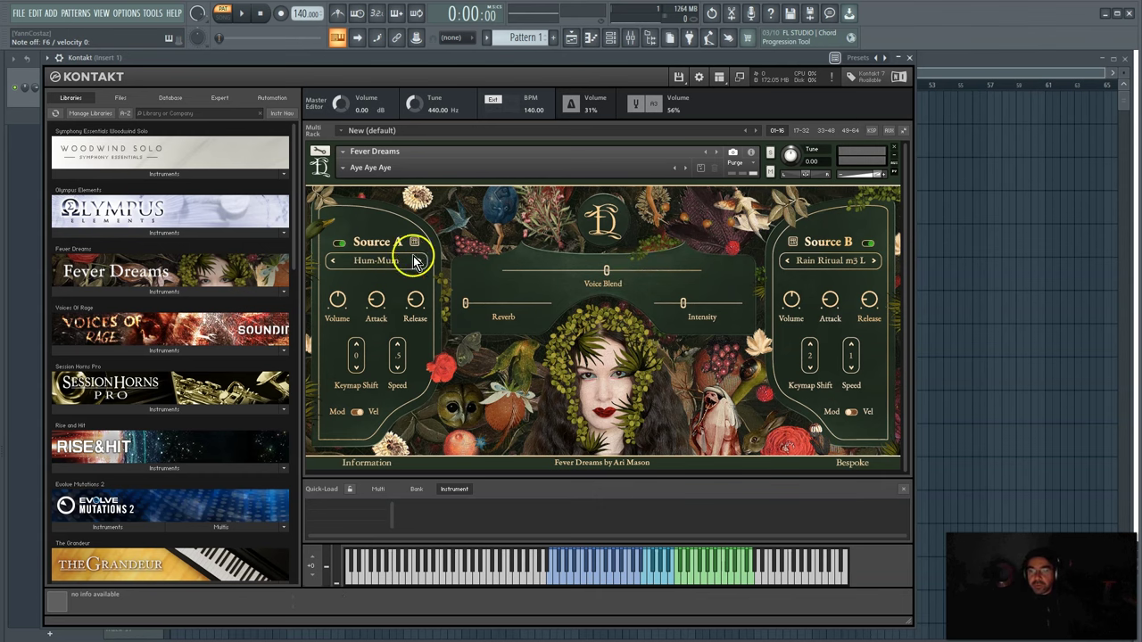
- Load Rainforest Ritual Major 3rd and Spring Break Woo Combo from Calls of the Wild into Source A to audition each
left_click(377, 262)
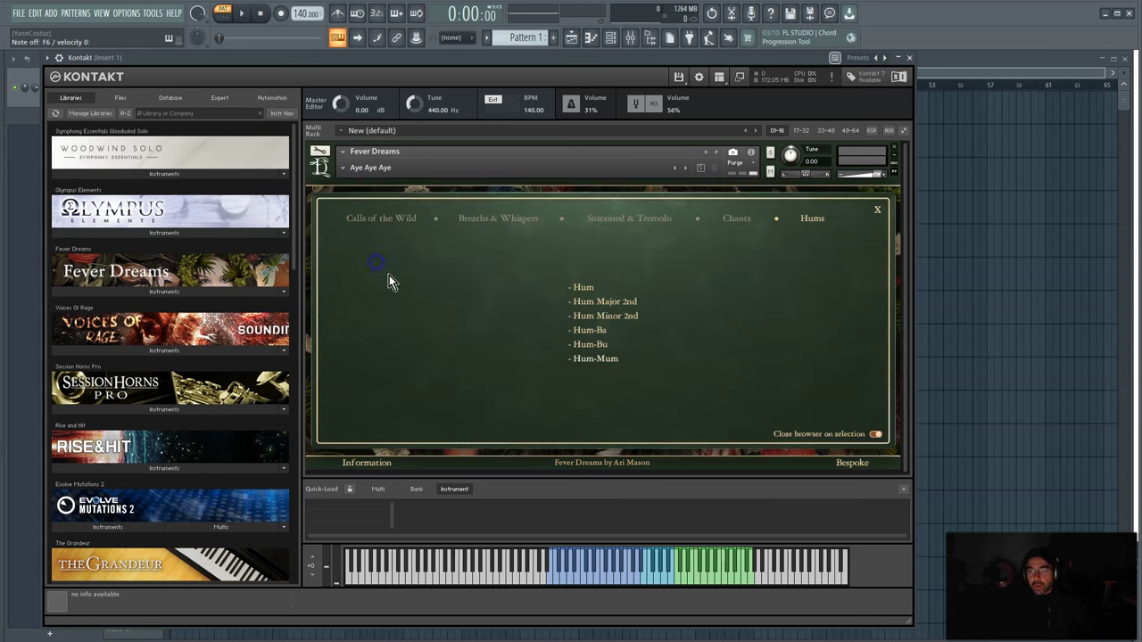
left_click(384, 222)
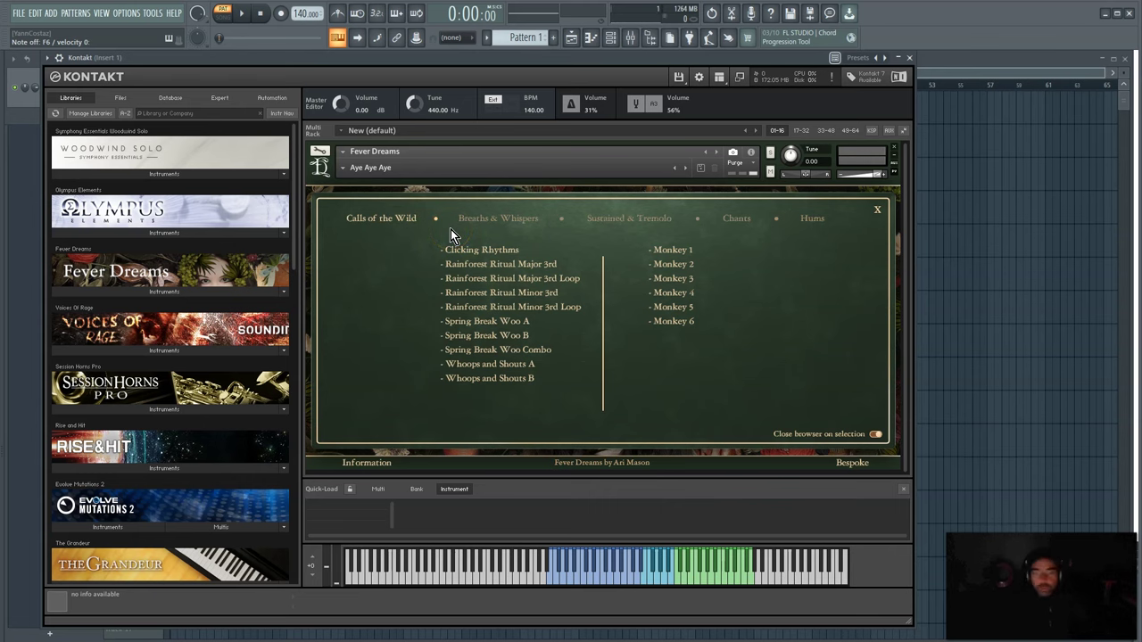
left_click(472, 266)
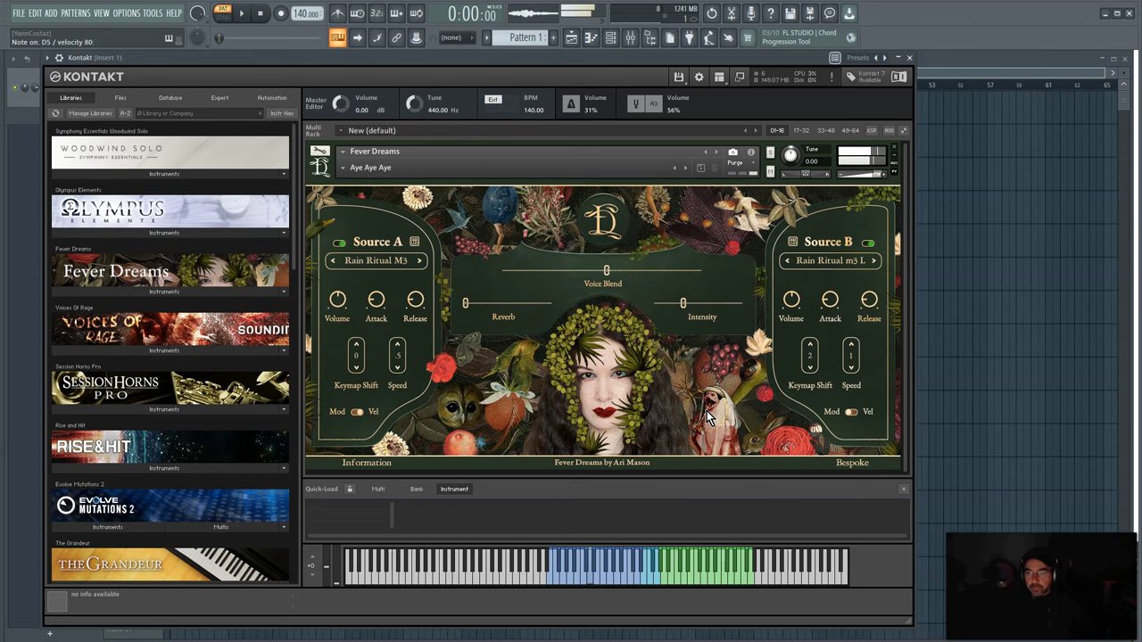
left_click(379, 260)
left_click(490, 351)
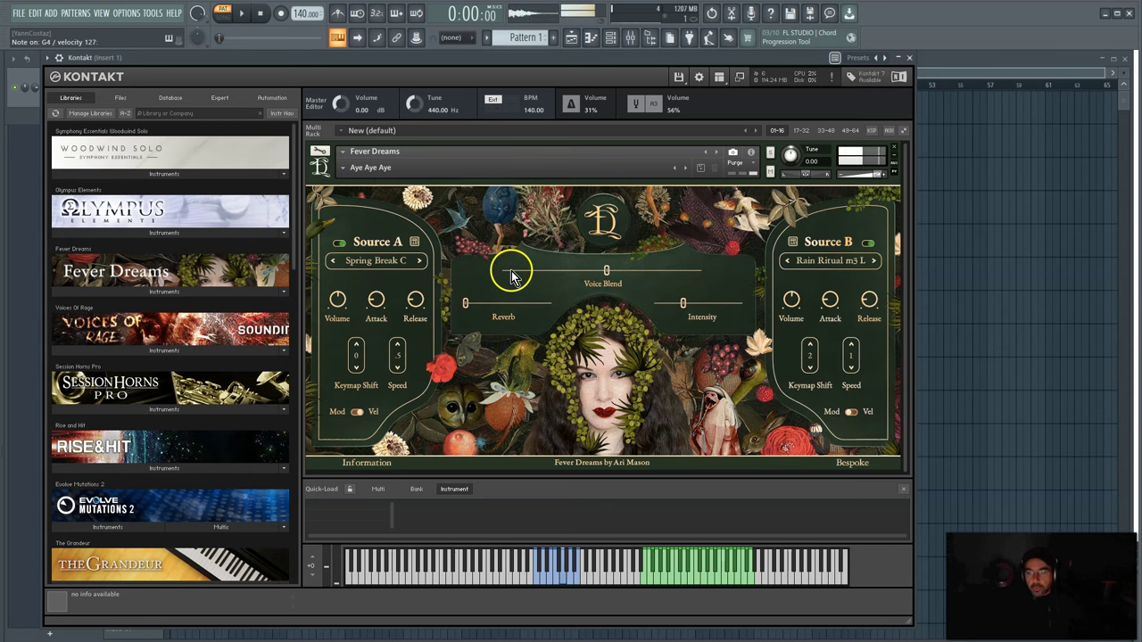
- Load Whoops and Shouts B and Monkey 2 from Calls of the Wild into Source A to audition each
left_click(382, 266)
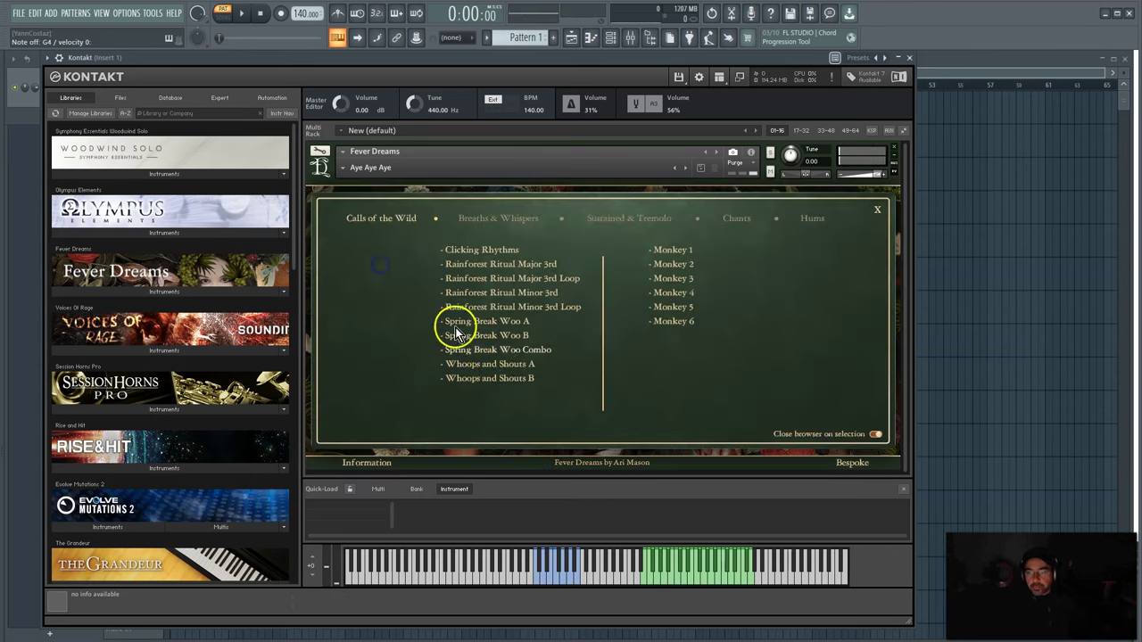
left_click(496, 380)
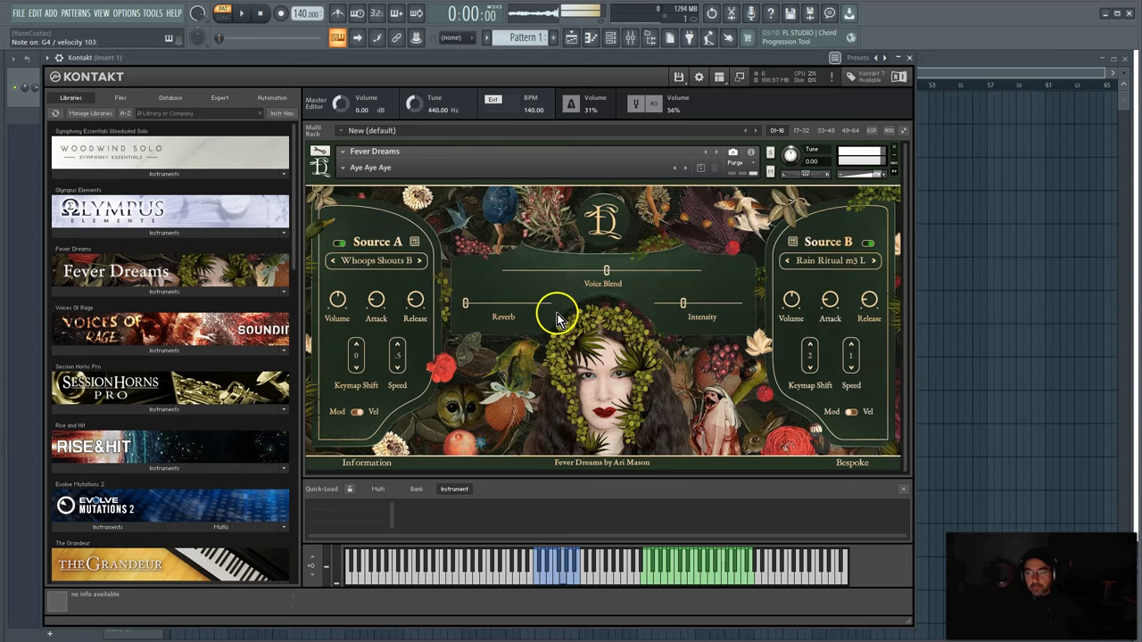
left_click(380, 262)
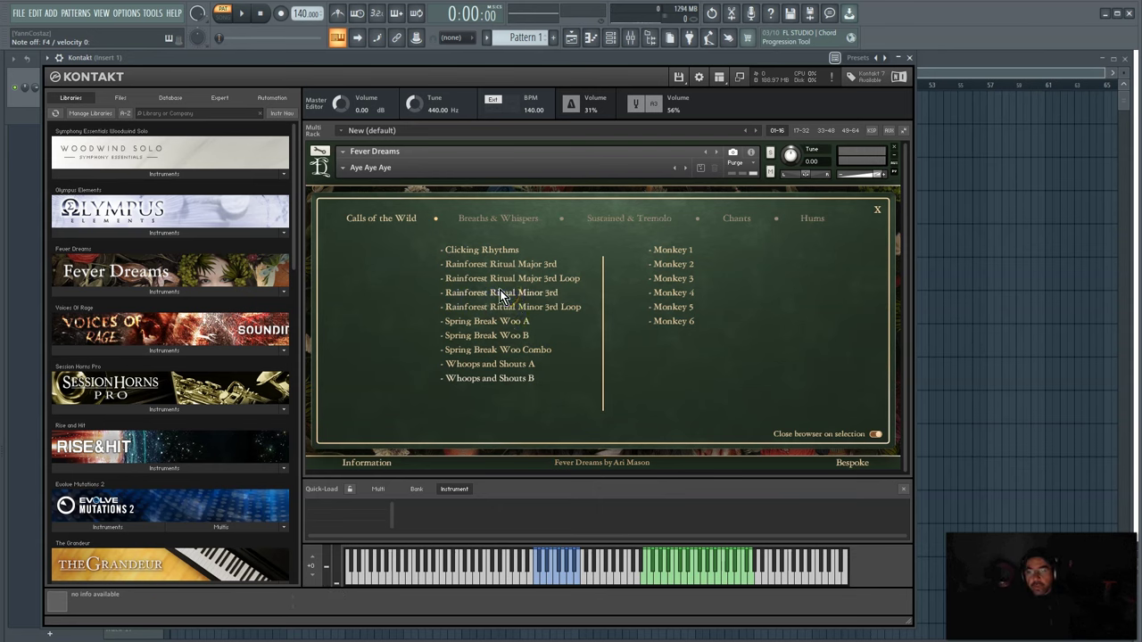
left_click(523, 313)
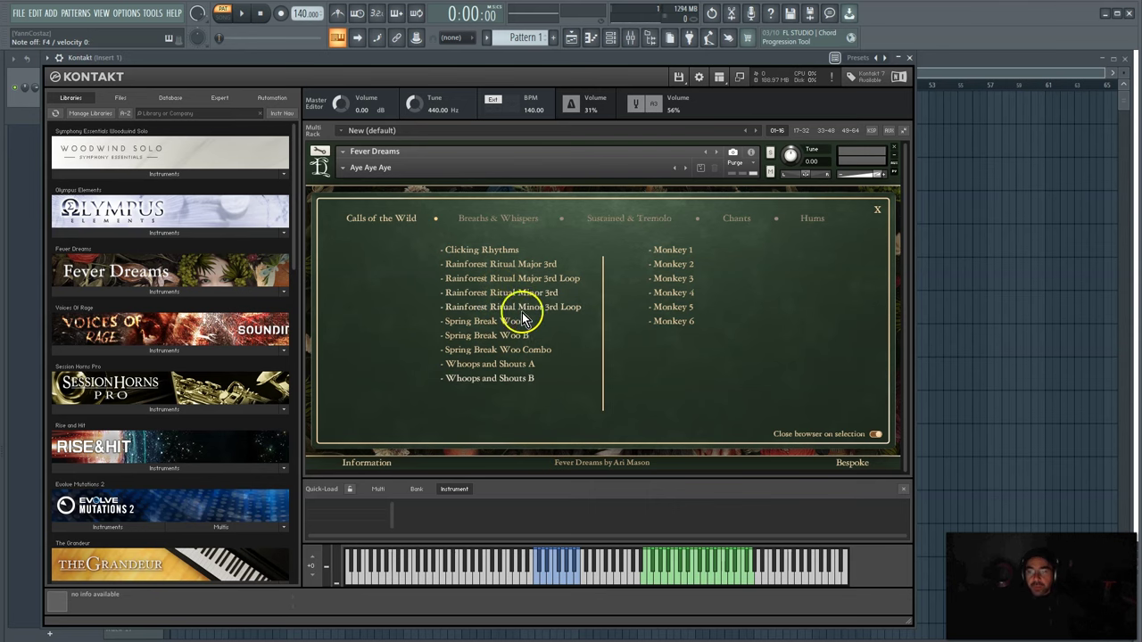
left_click(671, 264)
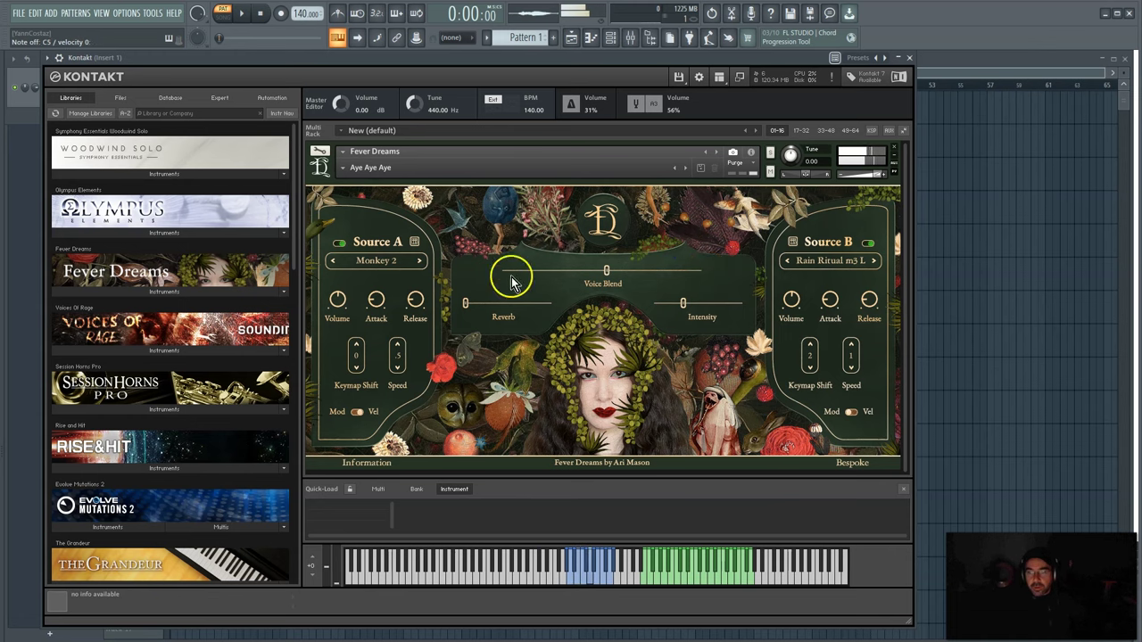
- Audition Breathing Patterns 2, Strobe Lights and Chant 2 Whispers from Breaths & Whispers in Source A
left_click(376, 260)
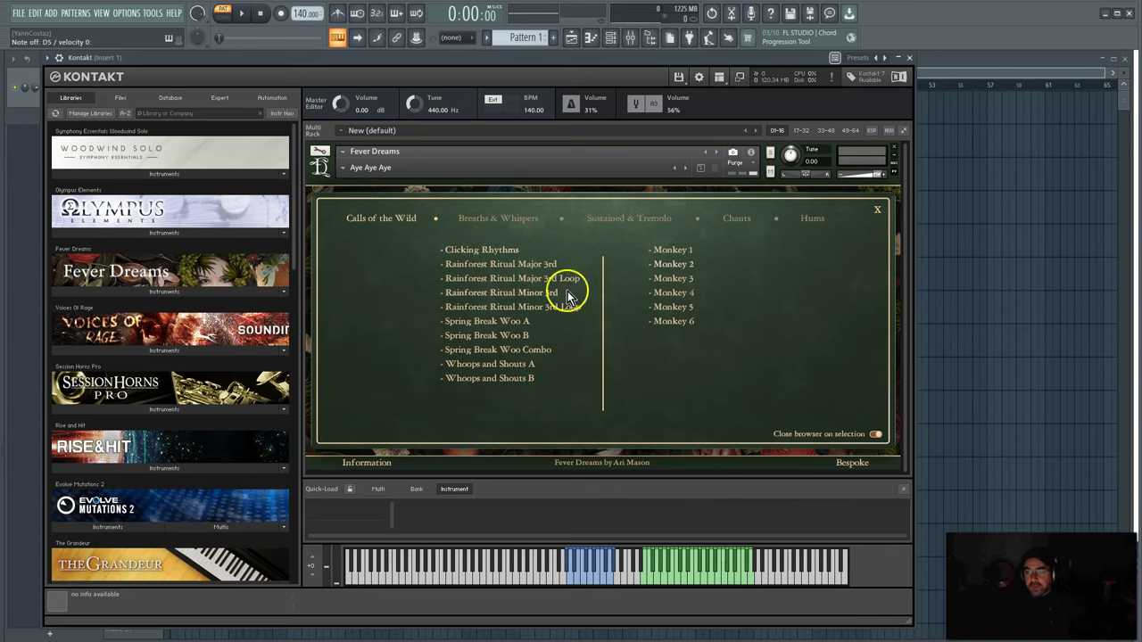
left_click(499, 222)
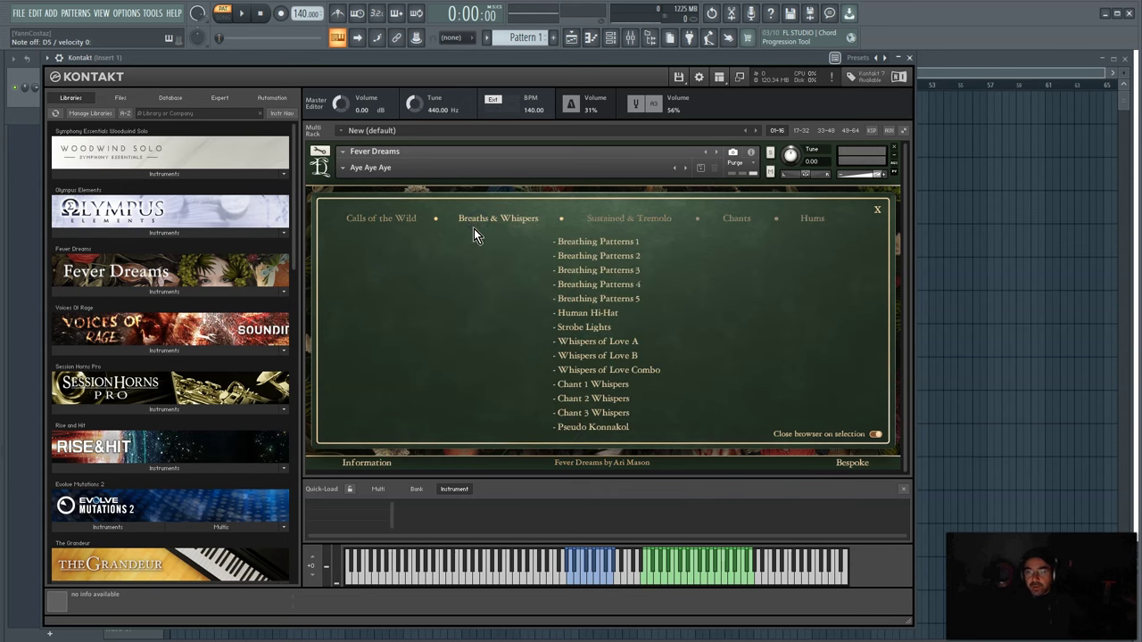
left_click(592, 257)
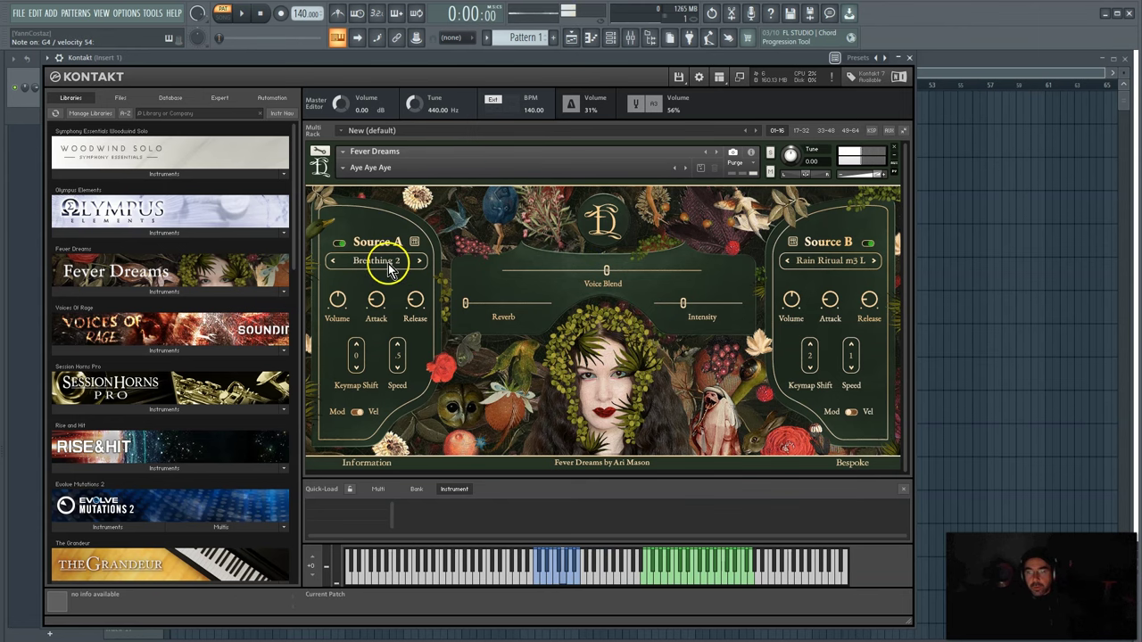
left_click(389, 266)
left_click(615, 326)
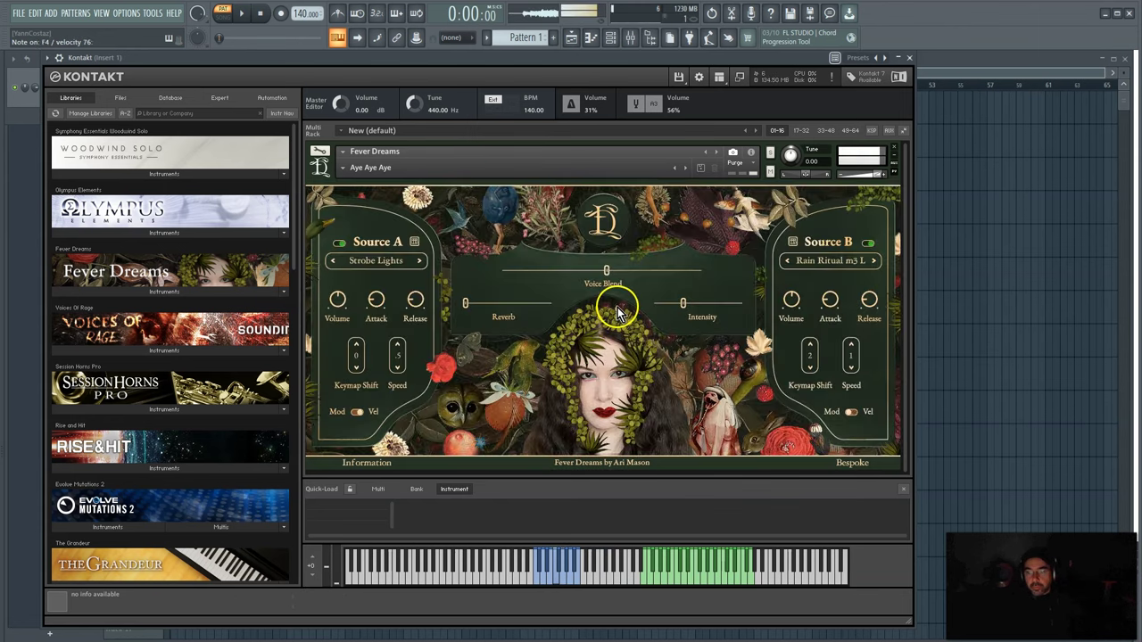
left_click(392, 265)
left_click(601, 398)
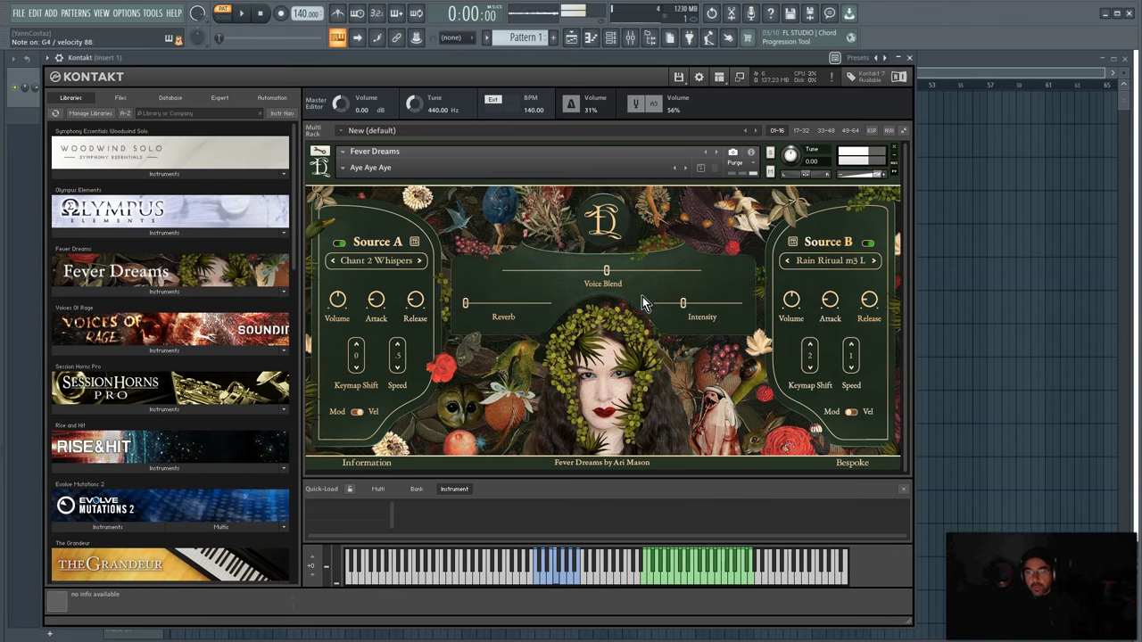
- Audition Brrower, Erratic Trem: Eh and Vowel: Ee from Sustained & Tremolo in Source A
left_click(398, 270)
left_click(614, 220)
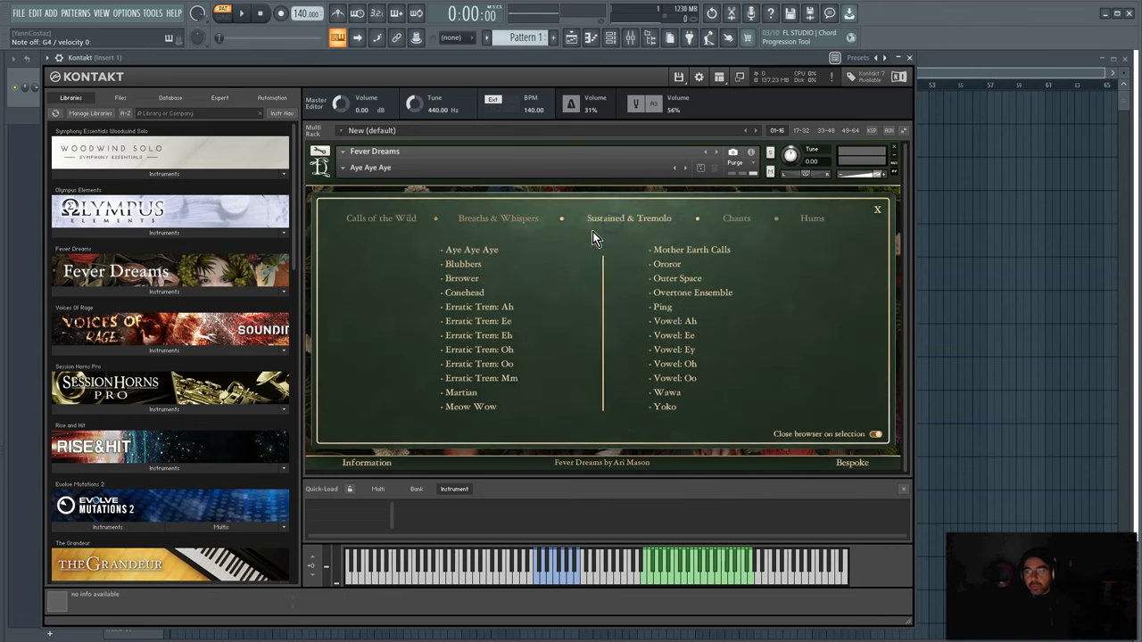
left_click(463, 279)
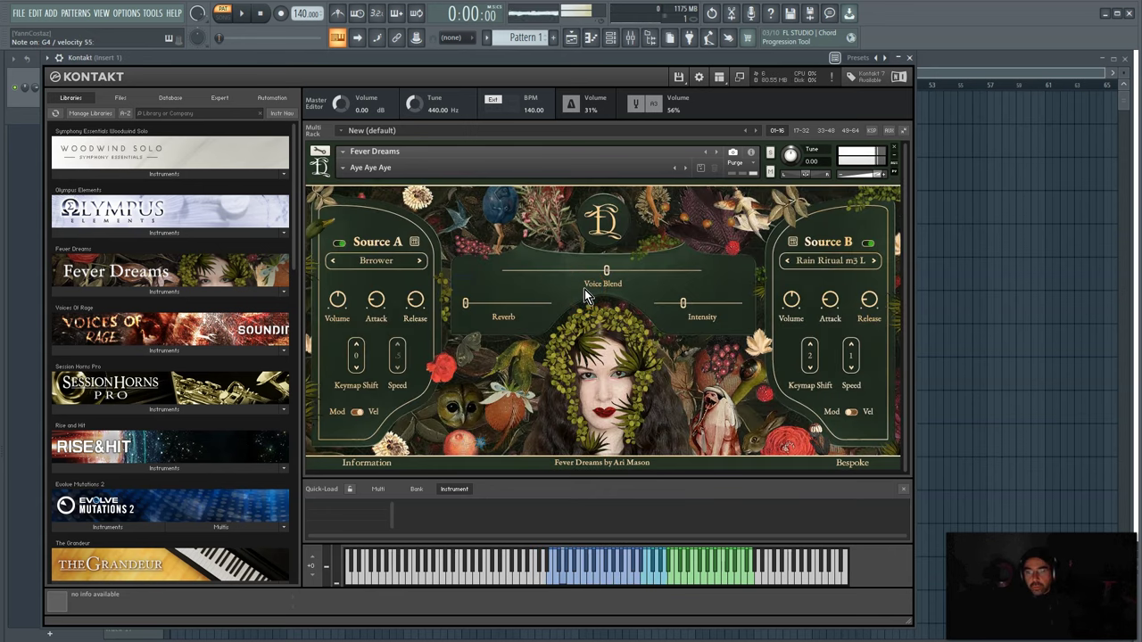
left_click(386, 266)
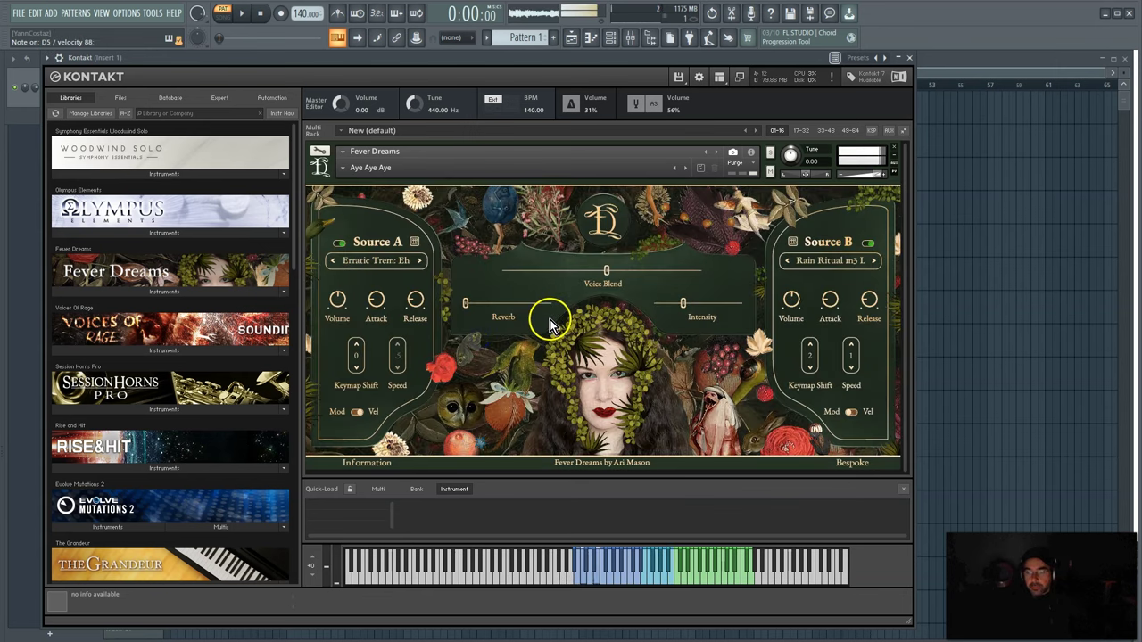
left_click(401, 265)
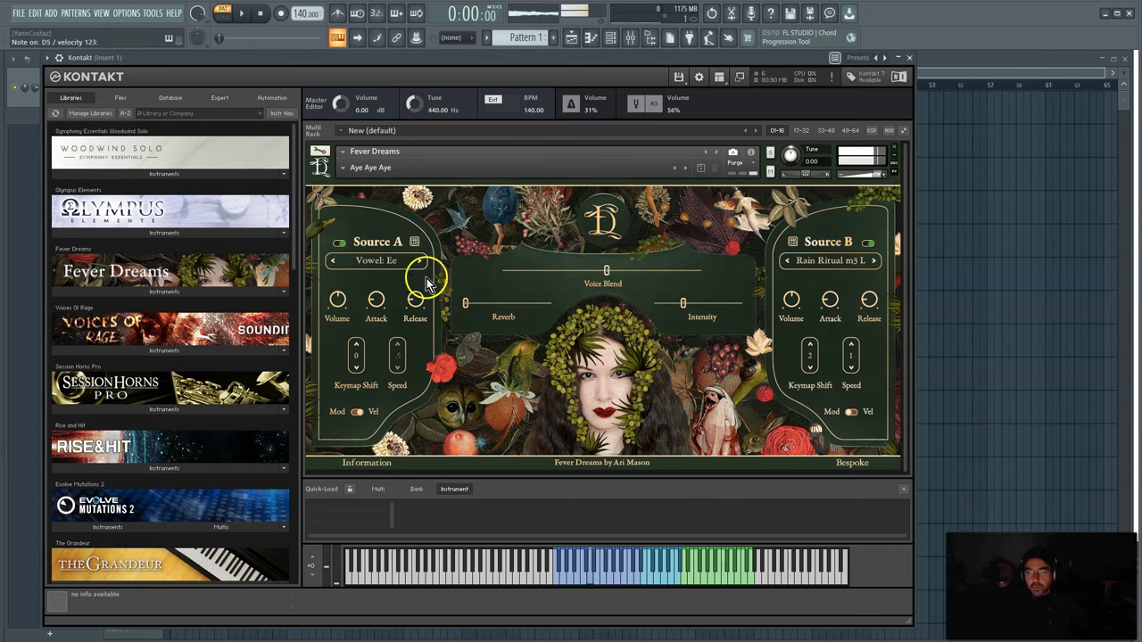
- Load Ororor and Outer Space from Sustained & Tremolo into Source A to audition each
left_click(401, 264)
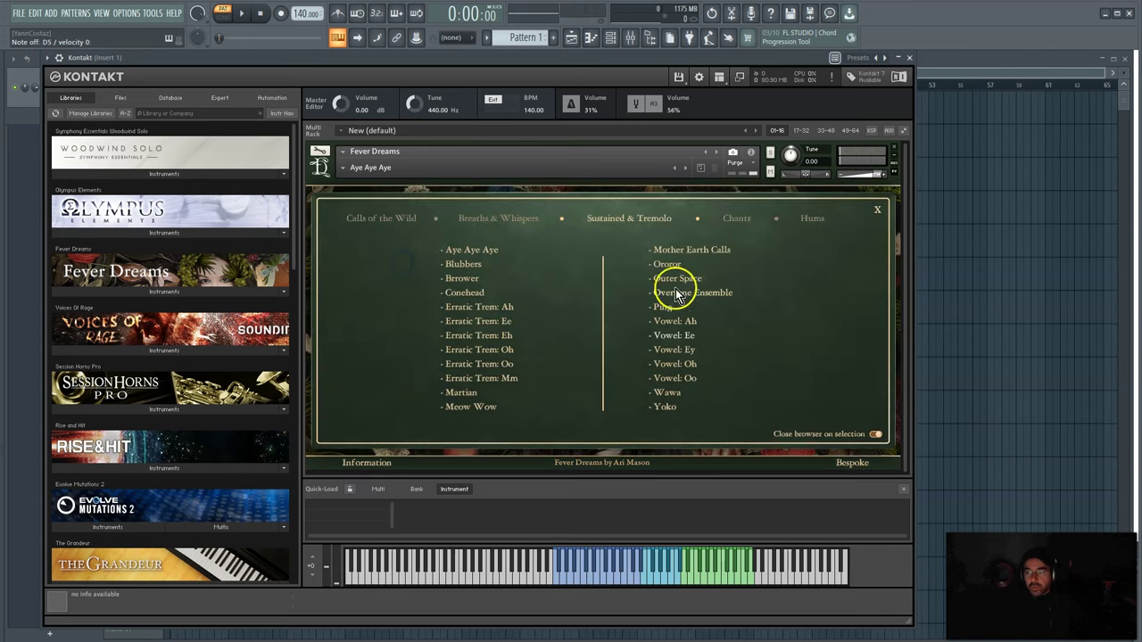
left_click(710, 292)
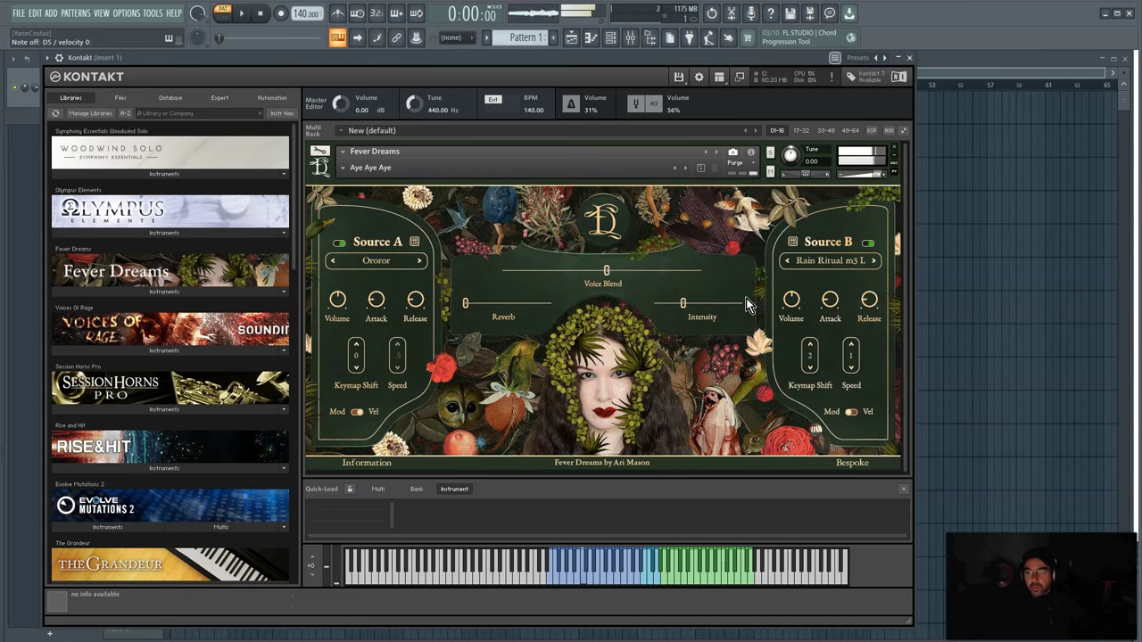
left_click(396, 266)
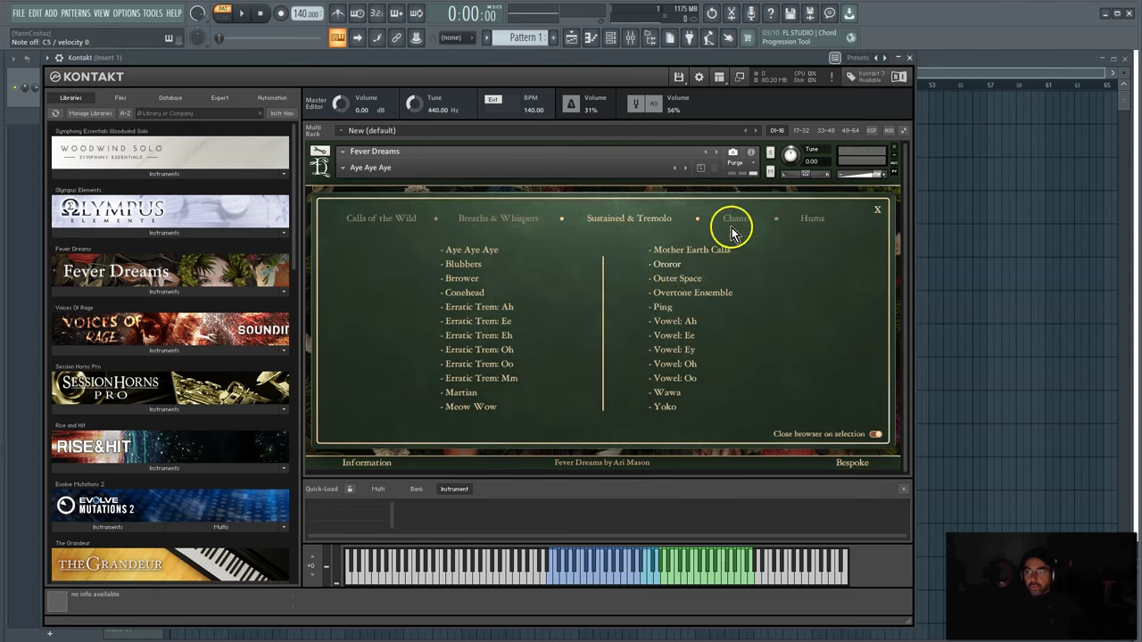
left_click(673, 280)
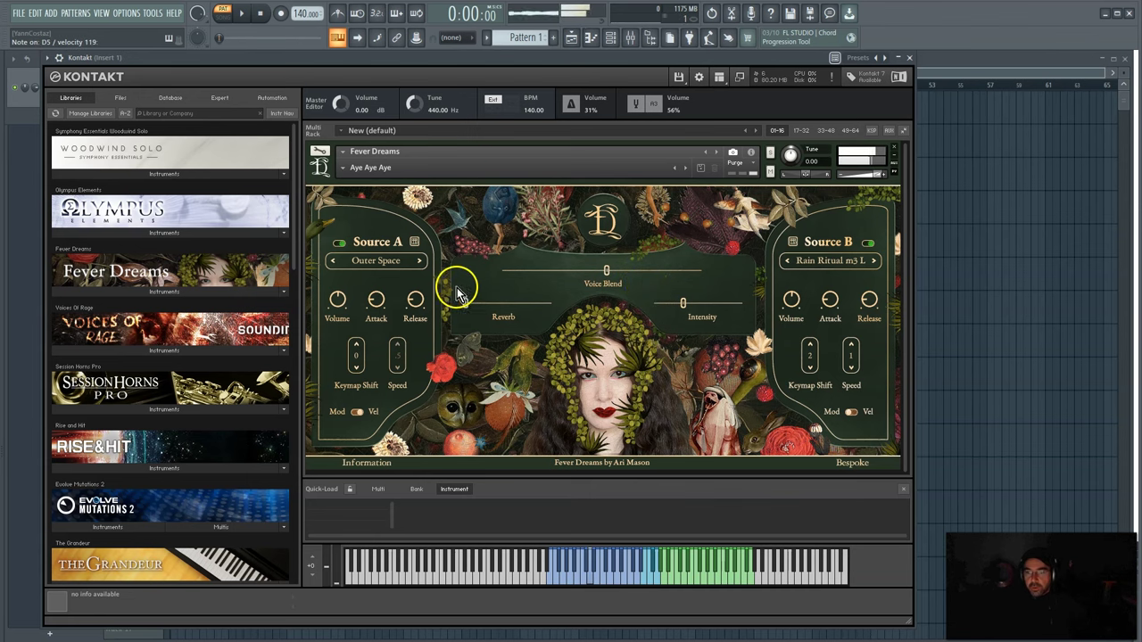
- From Chants, audition Chant 1 Pattern 2 and its Synthetic Legato version in Source A, ending with the Synthetic Legato Chant 2 Pattern 7 loaded
left_click(397, 261)
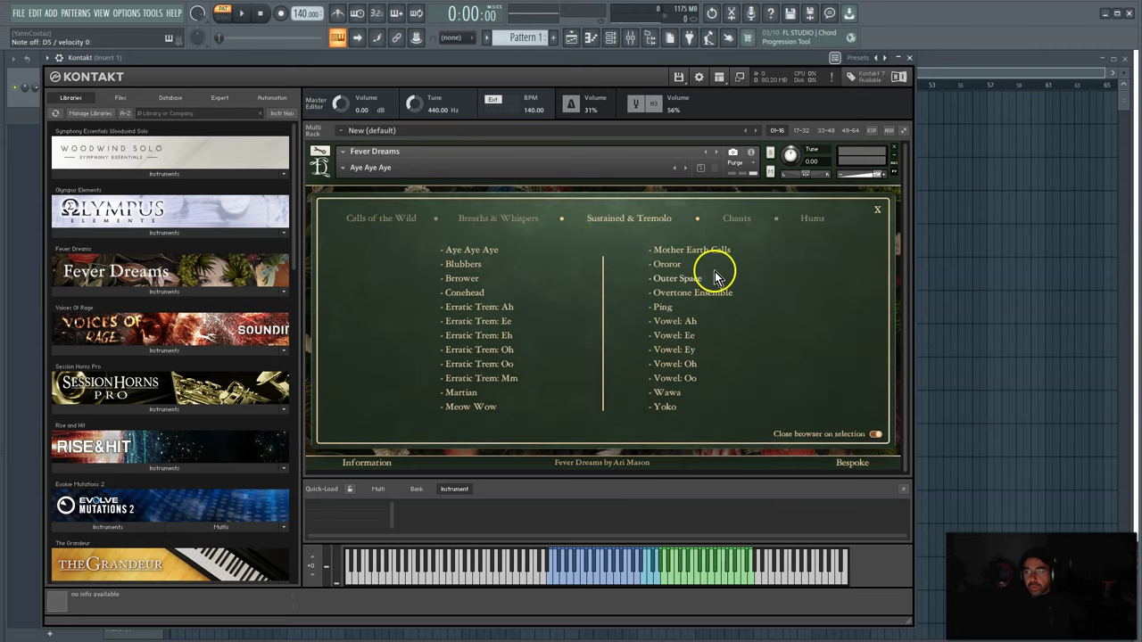
left_click(735, 219)
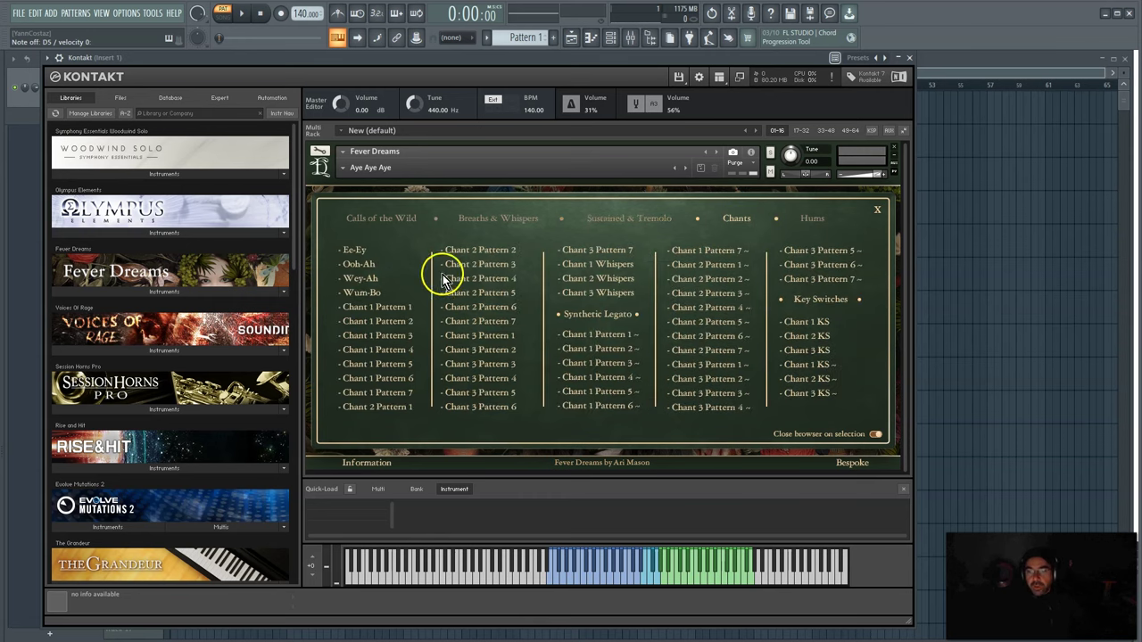
left_click(401, 323)
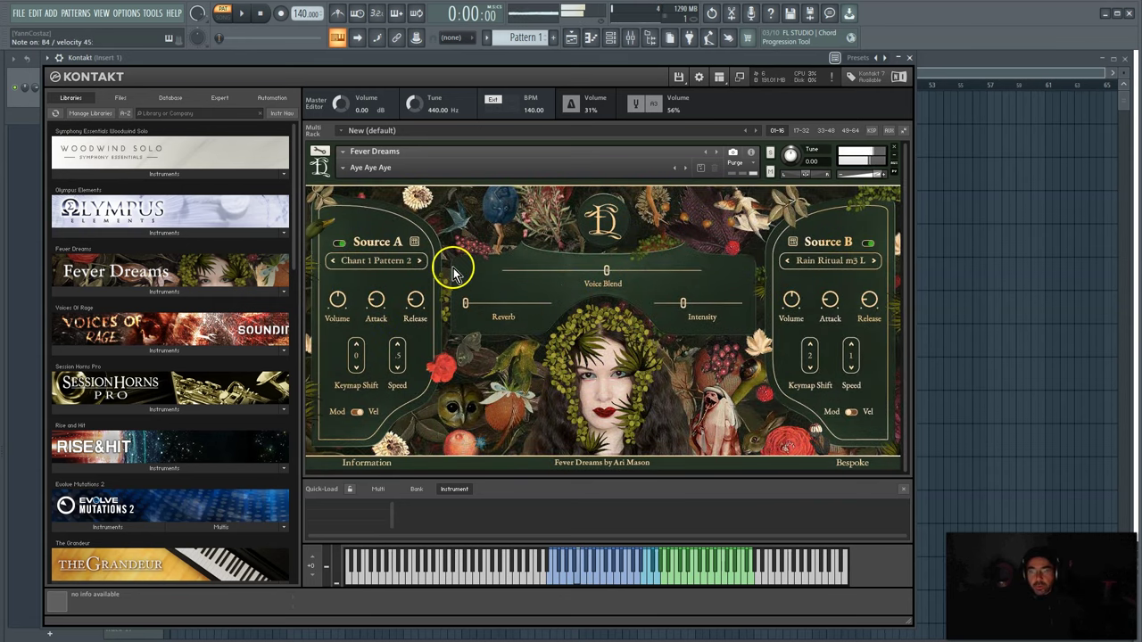
left_click(393, 264)
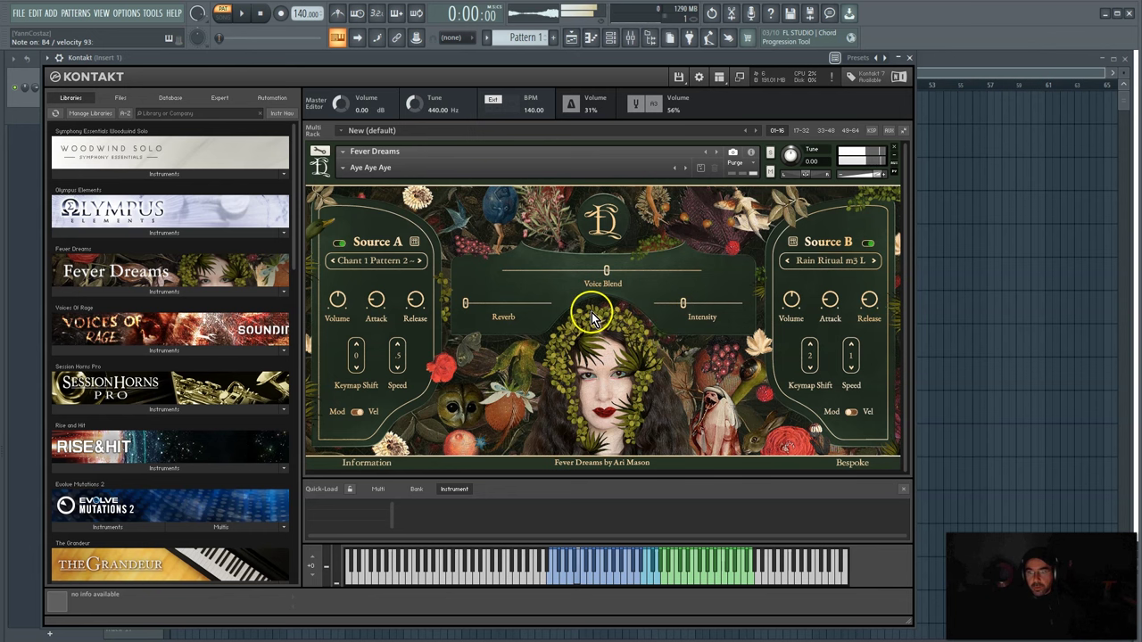
left_click(383, 260)
left_click(721, 352)
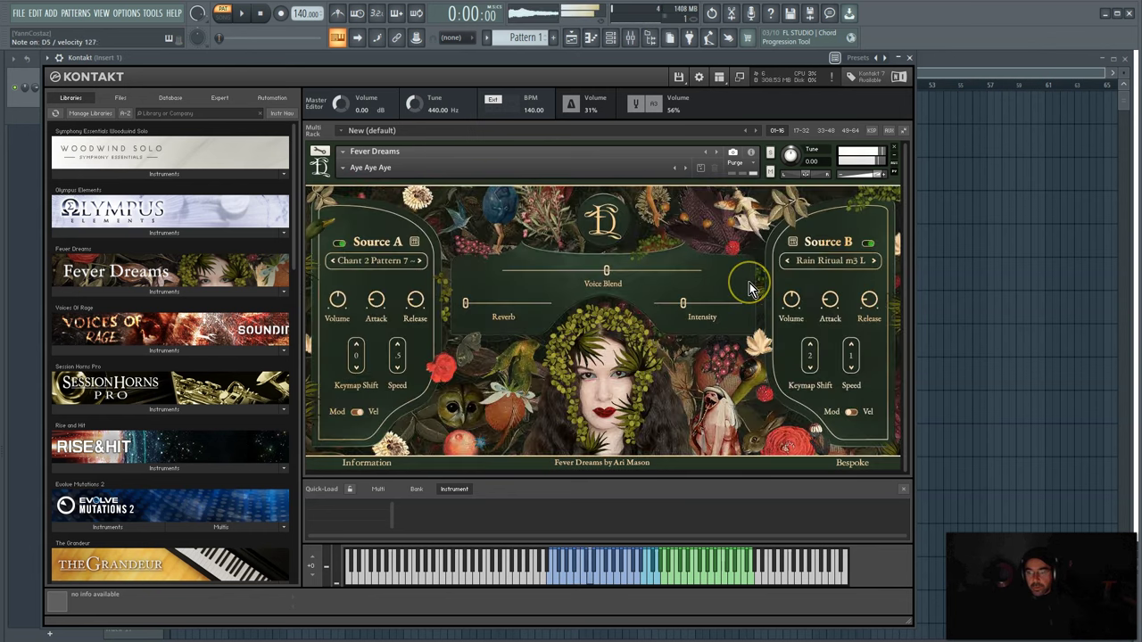
- Load the Chant 2 KS key-switch sound from Chants into Source A and audition it
left_click(393, 264)
left_click(822, 351)
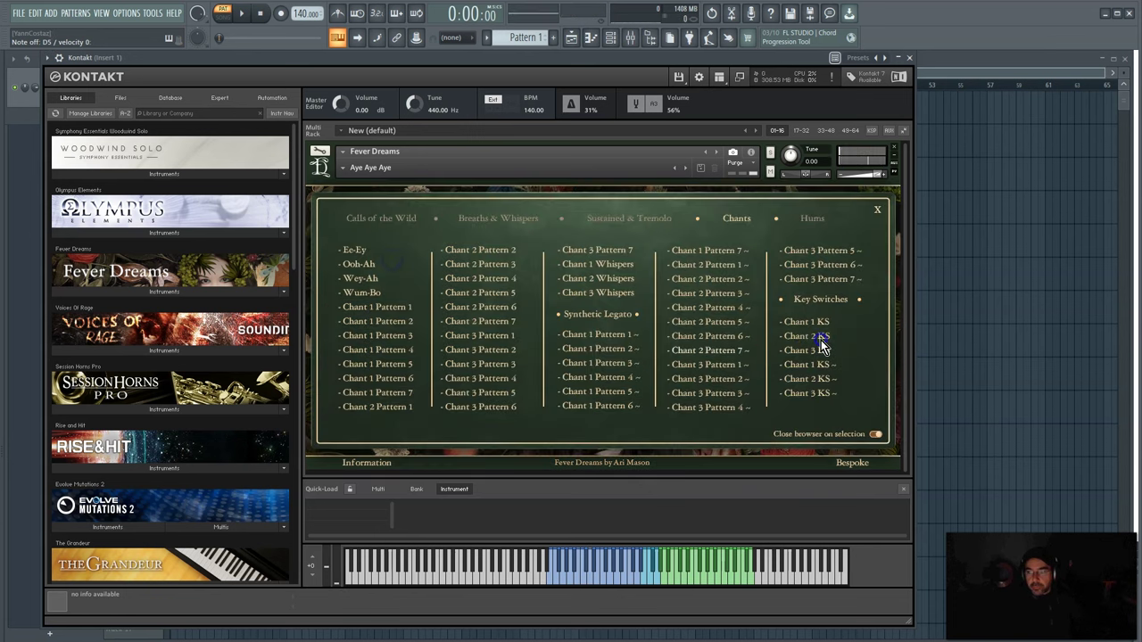
left_click(833, 299)
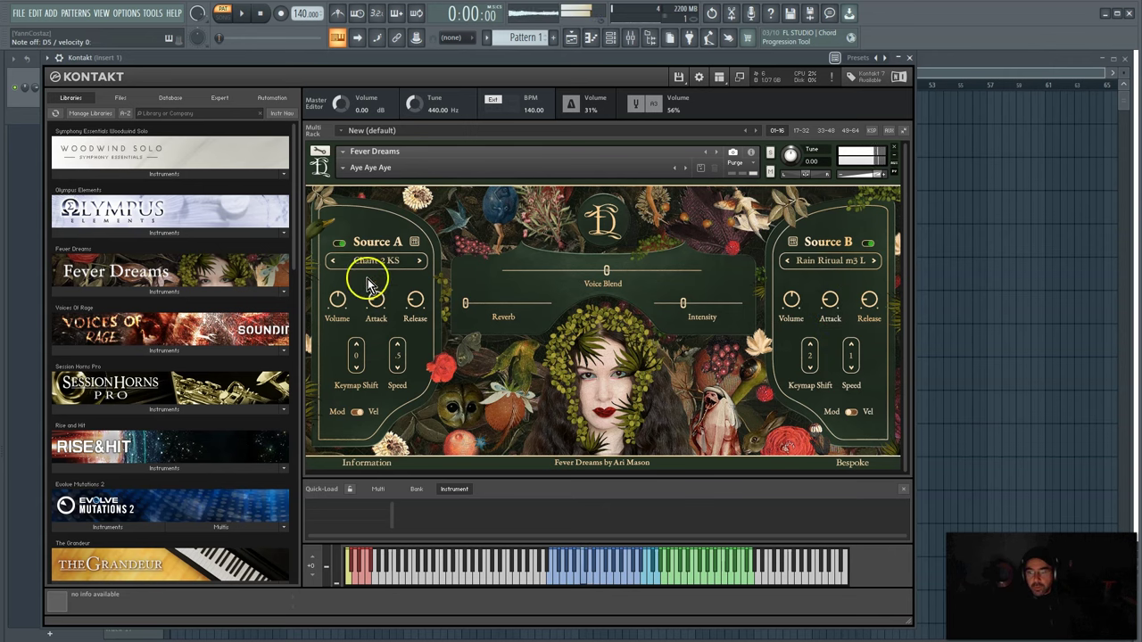
- Load Hum Major 2nd from Hums into Source A and audition it
left_click(392, 263)
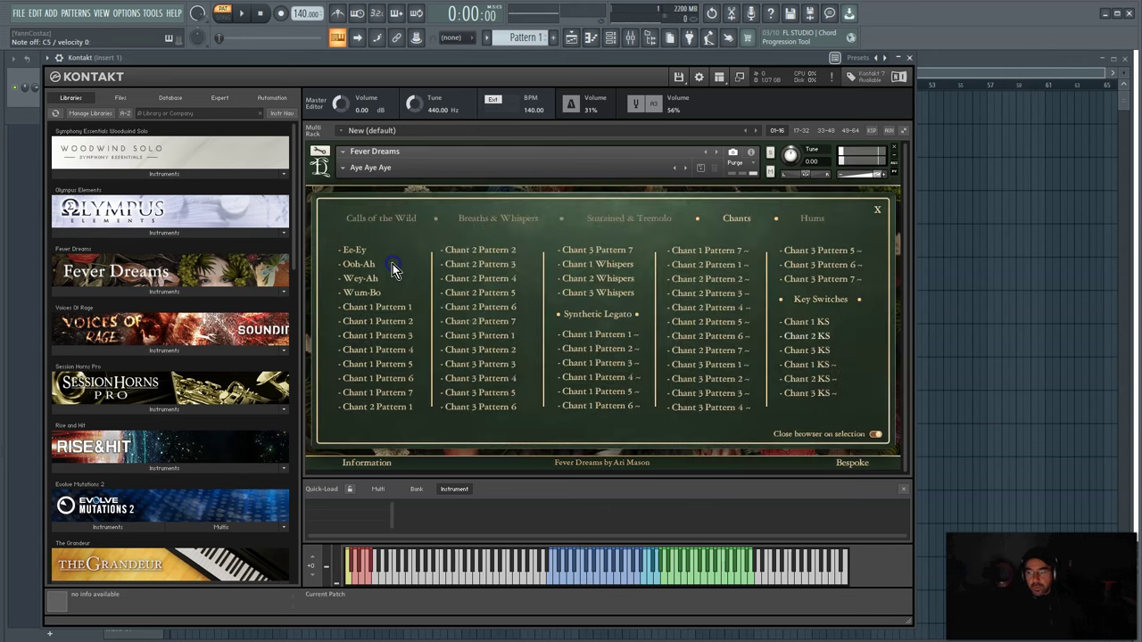
left_click(813, 223)
left_click(587, 302)
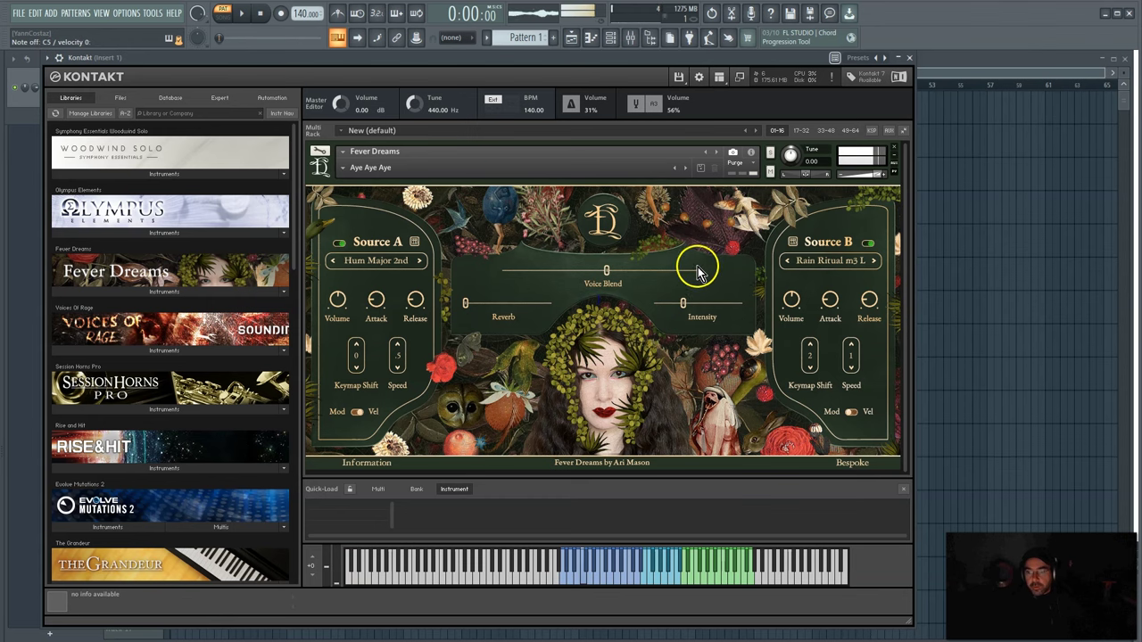
- Load Hum-Mum from Hums into Source A, audition it, and shift the Voice Blend toward Source A to about 37%
left_click(383, 262)
left_click(587, 360)
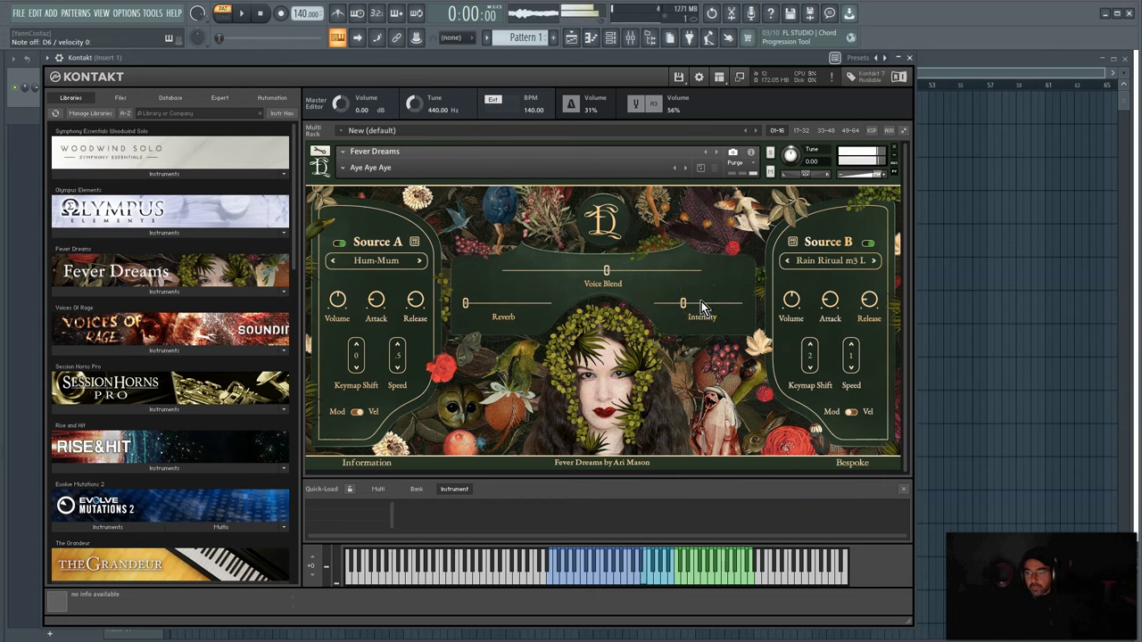
left_click_drag(607, 270, 579, 272)
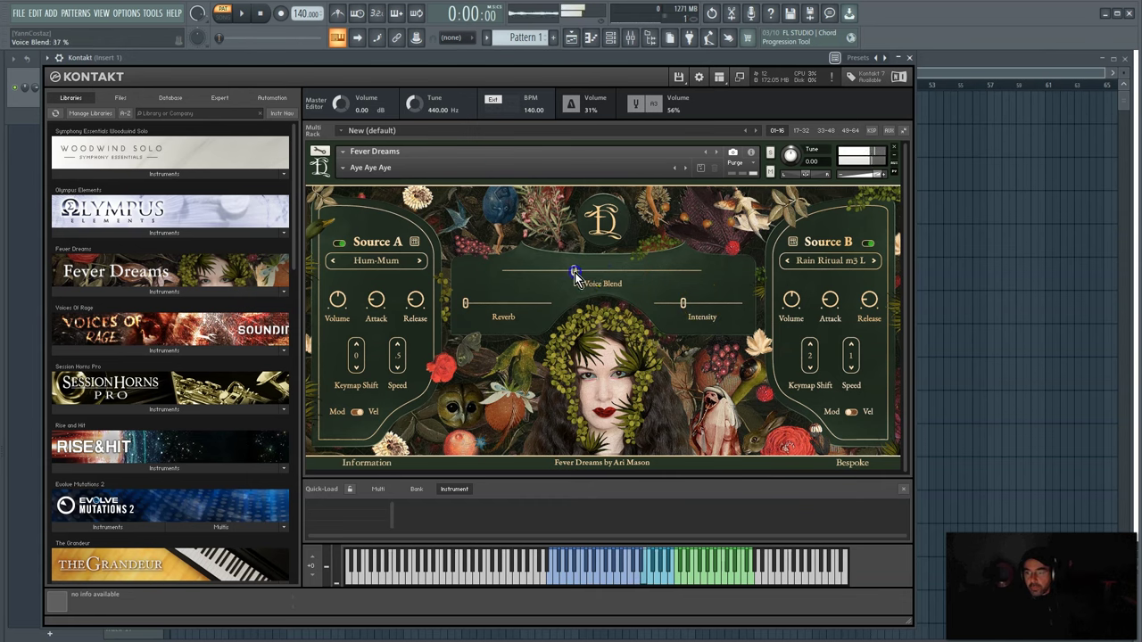